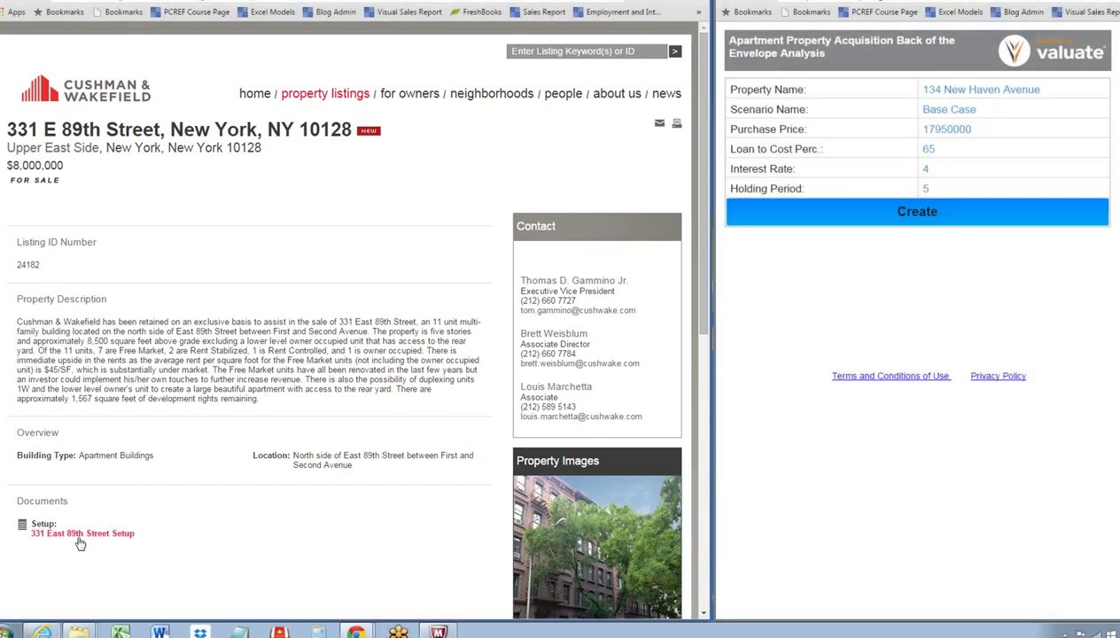
left_click(86, 534)
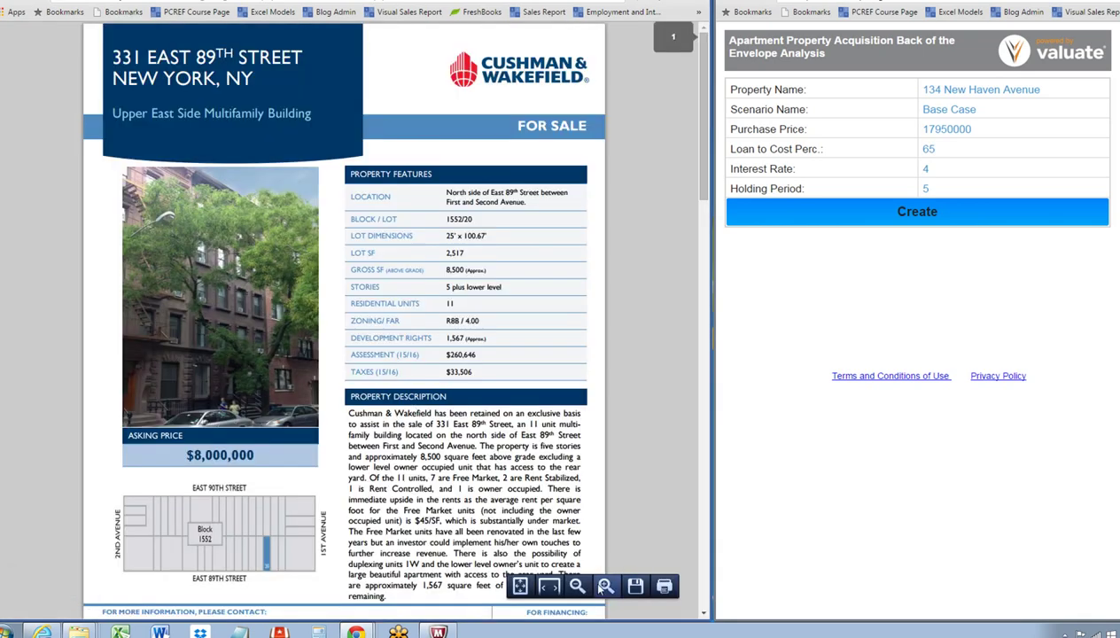
Step: Zoom the setup PDF in two levels and scroll to the page-2 revenue and expense tables
left_click(605, 585)
left_click(605, 586)
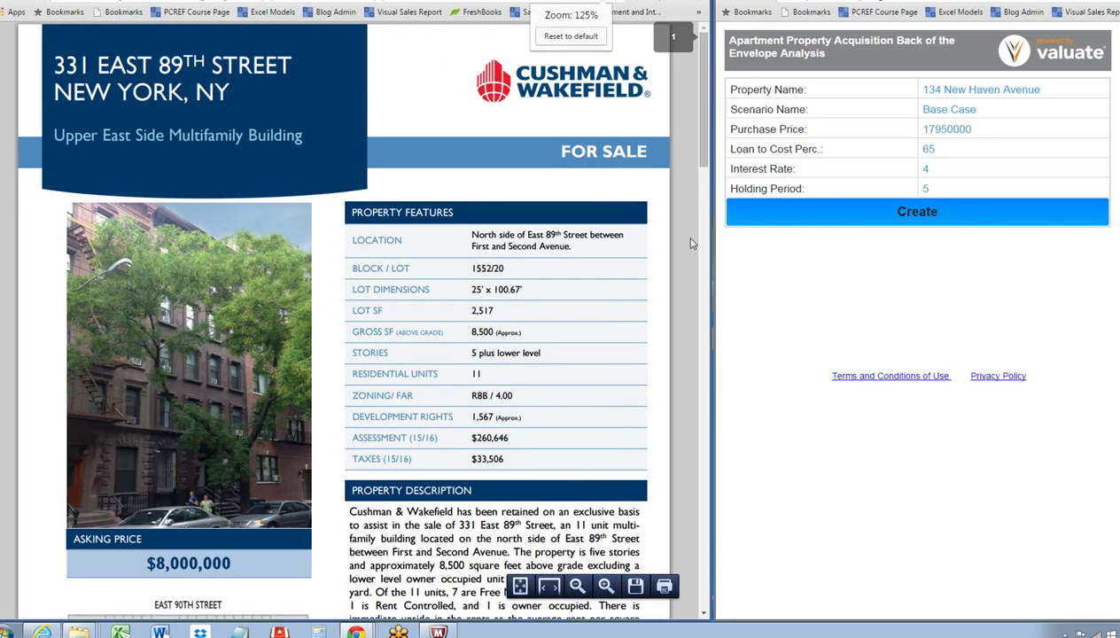
left_click_drag(707, 185, 713, 392)
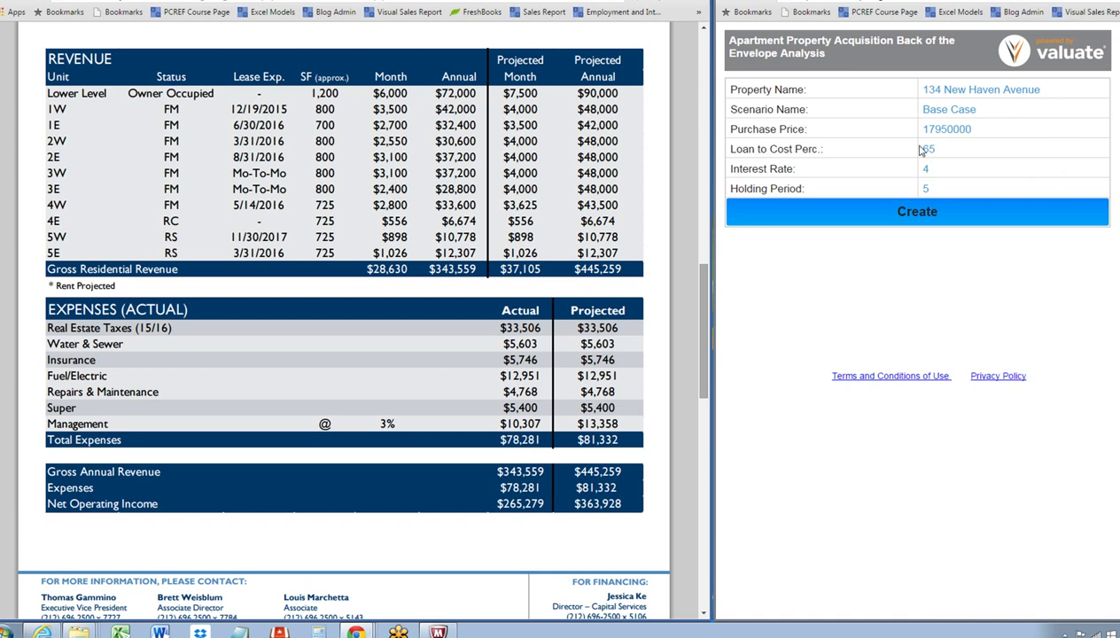
mouse_move(698, 295)
left_mouse_down()
mouse_move(690, 154)
mouse_move(691, 247)
mouse_move(705, 301)
left_mouse_up()
Step: Create an analysis named '331 E 89 St' with an 8,000,000 purchase price
left_click(966, 89)
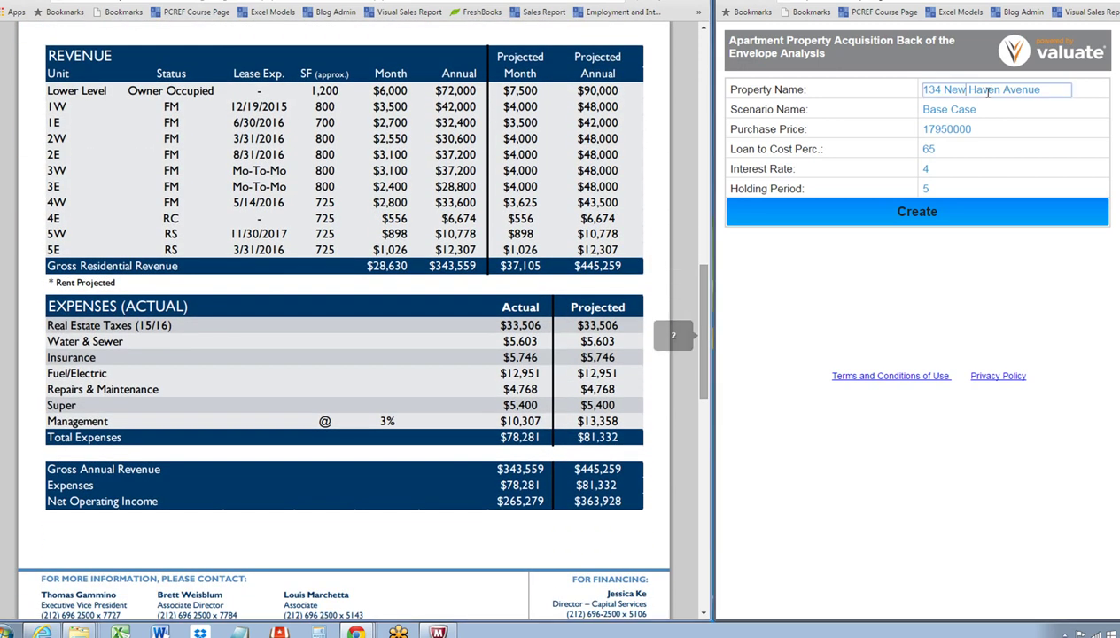
key("ctrl+a")
type("331")
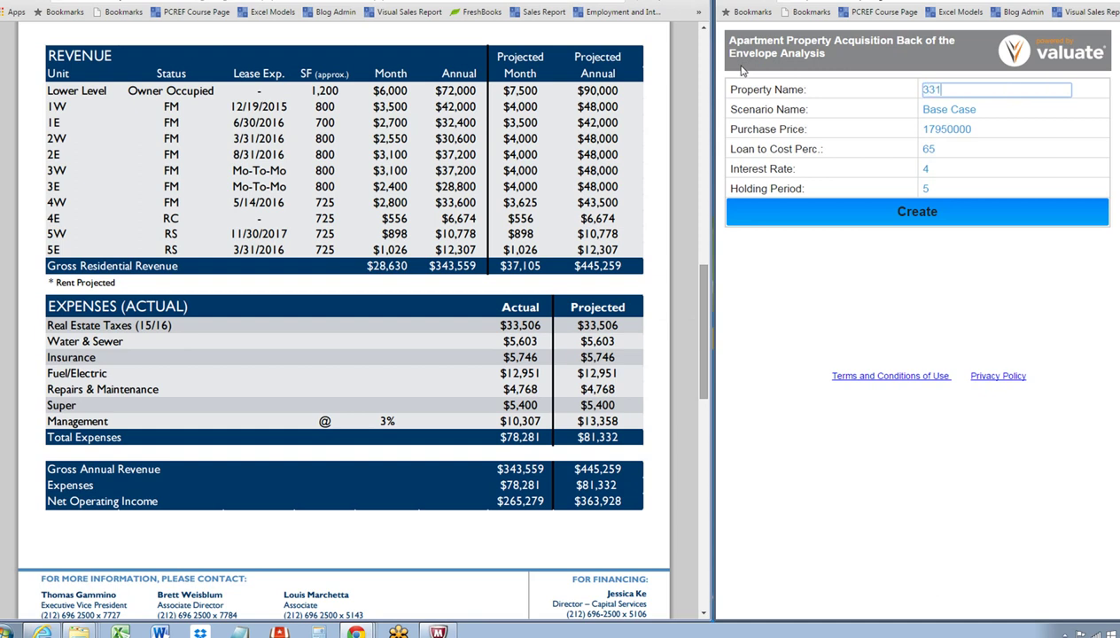
type(" E 89 St")
key("Tab")
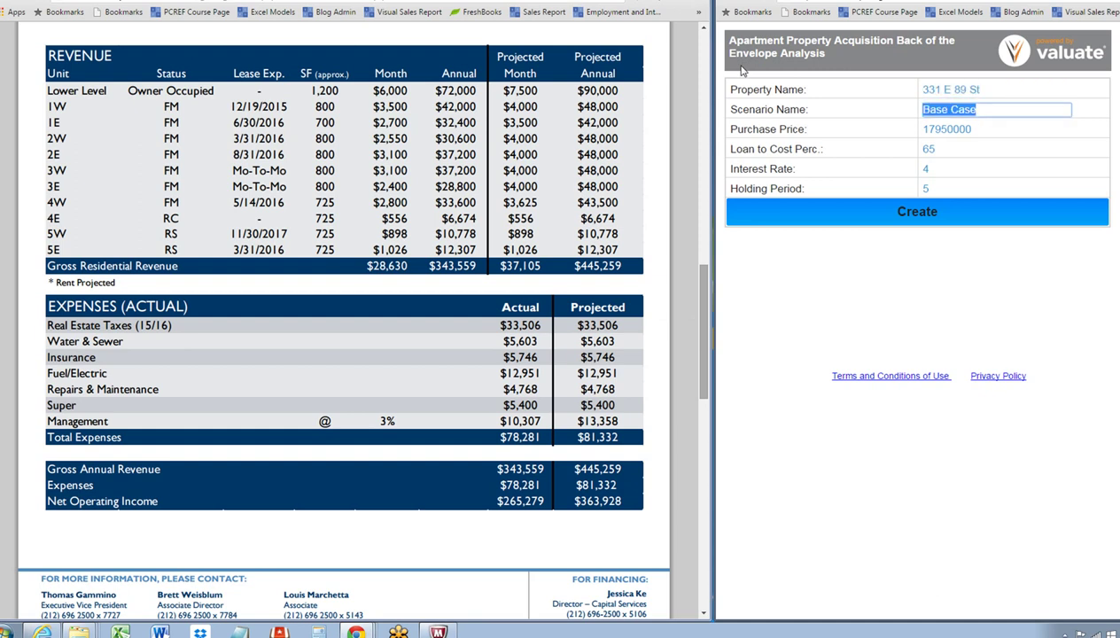
key("Tab")
key("BackSpace")
type("8000")
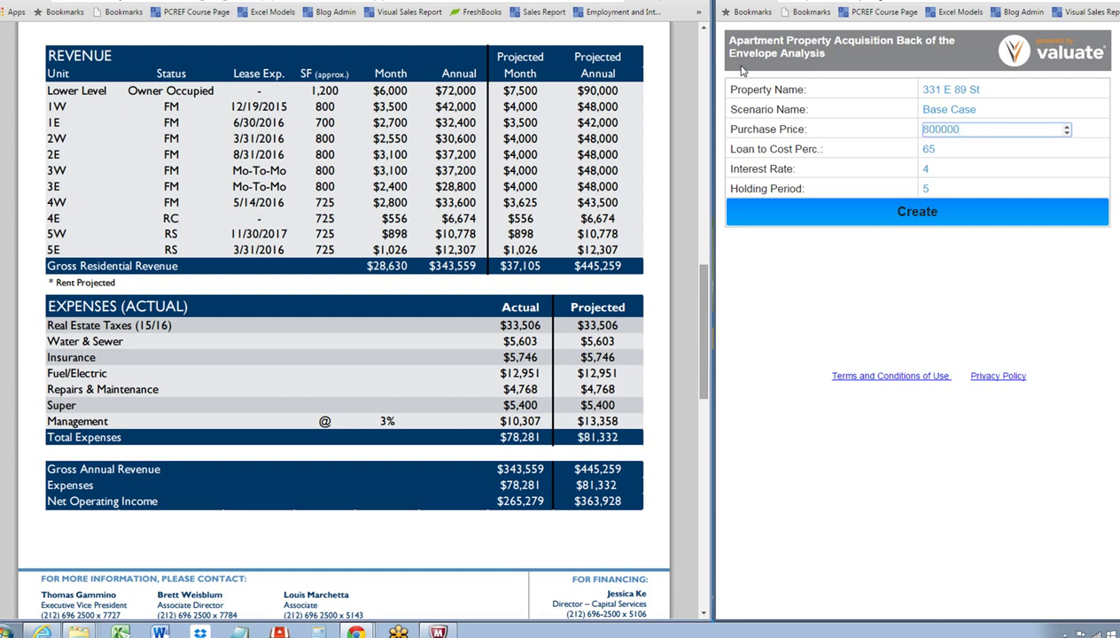
key("Tab")
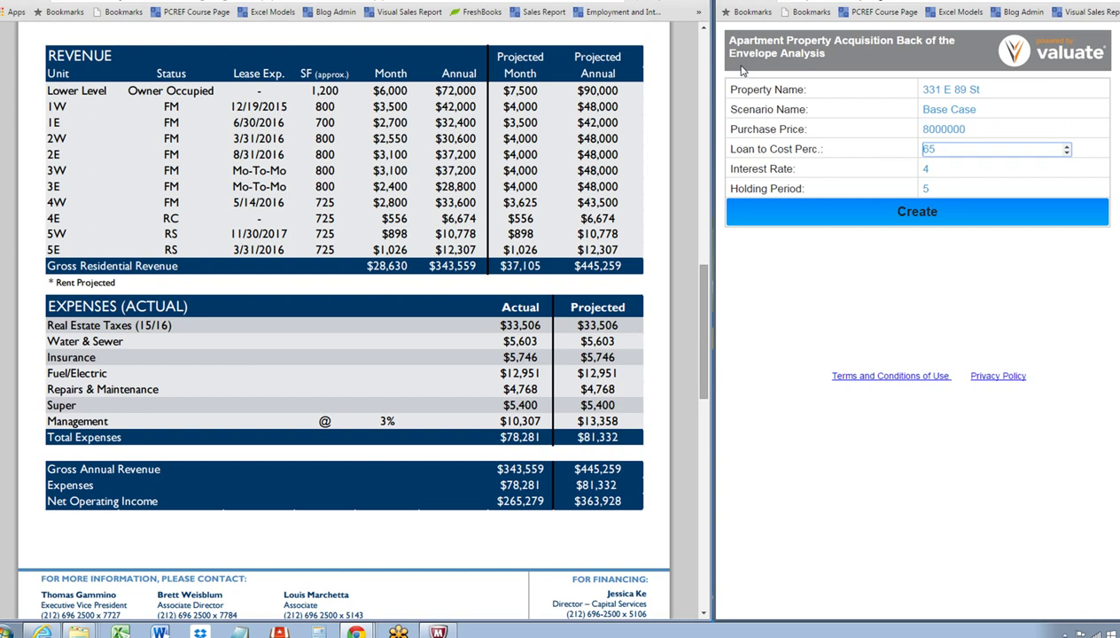
key("Tab")
key("Tab")
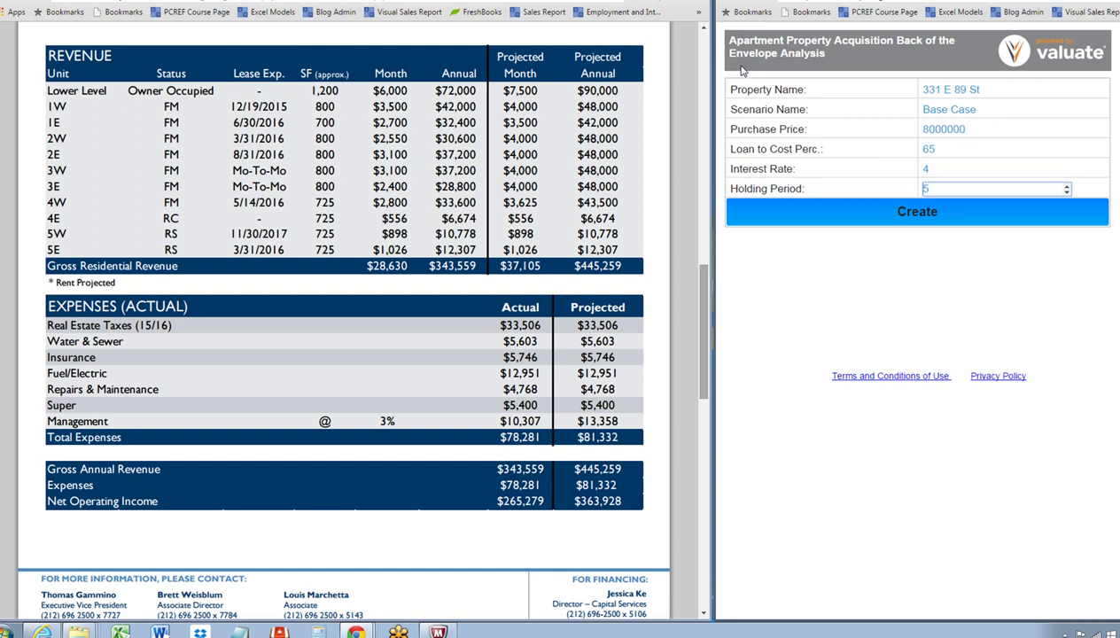
left_click(926, 218)
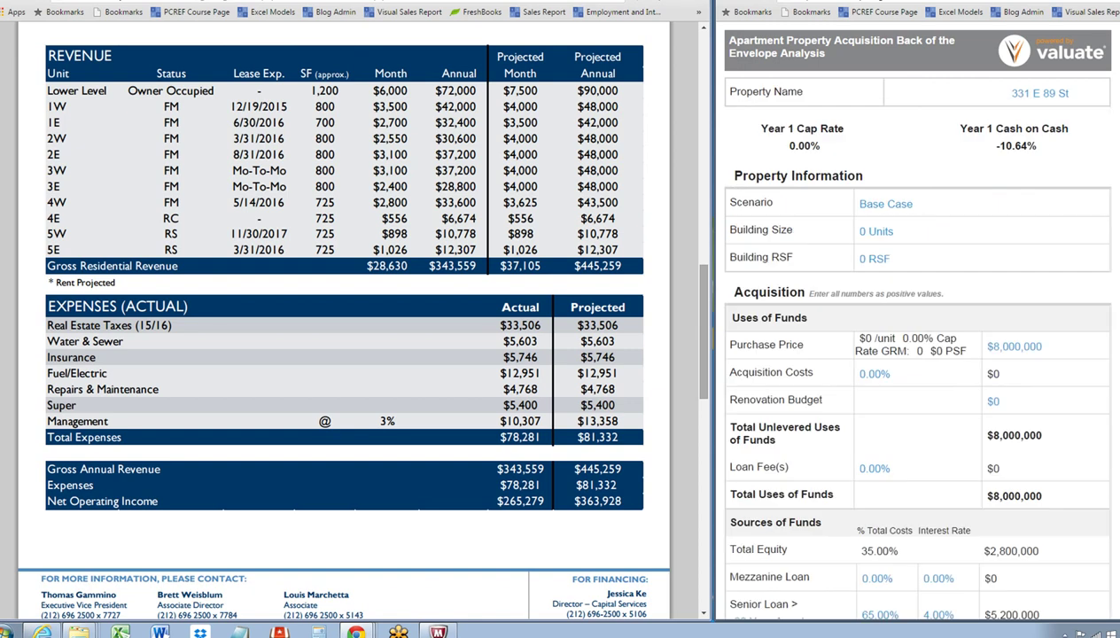
Step: Set the building size to 11 units and building RSF to 8,500
scroll(913, 319, "down", 3)
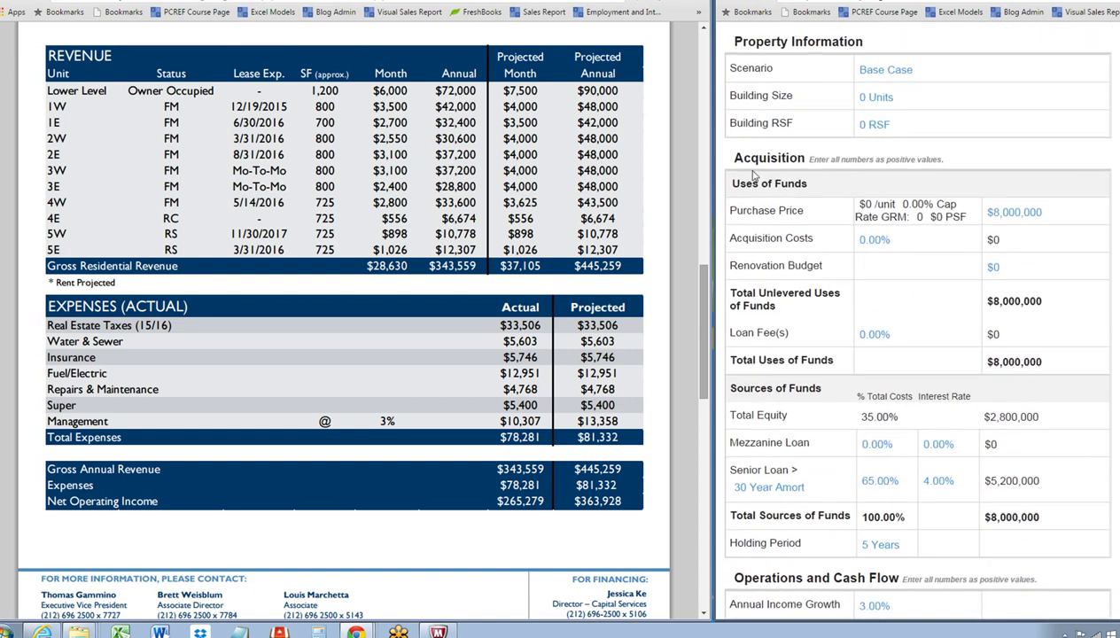
left_click_drag(698, 316, 691, 342)
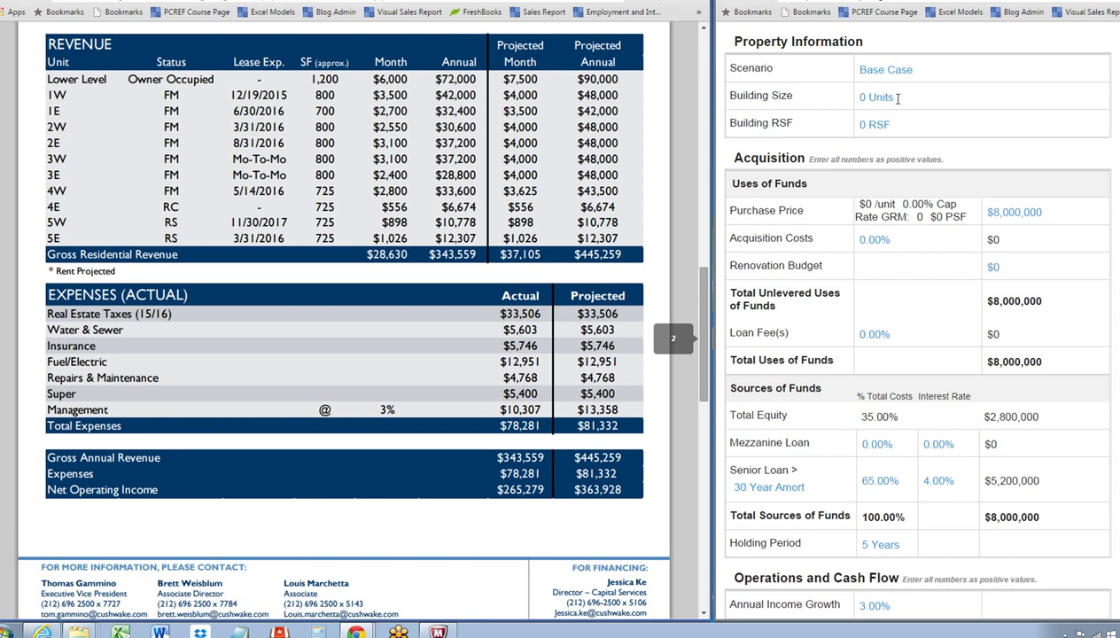
left_click(897, 99)
type("11")
key("Tab")
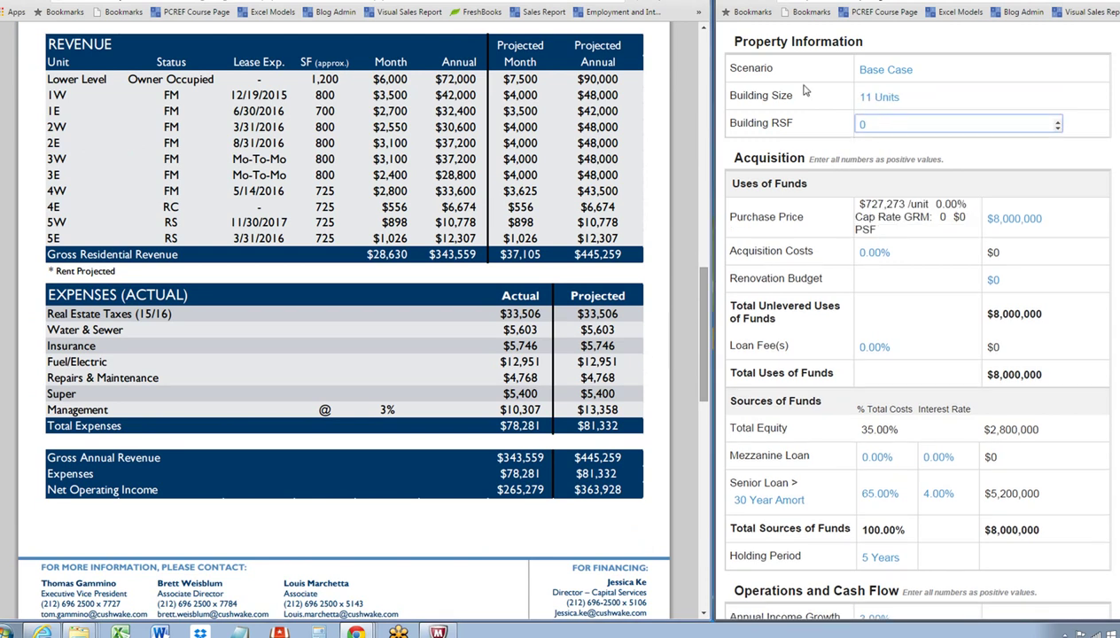
left_click_drag(706, 305, 675, 293)
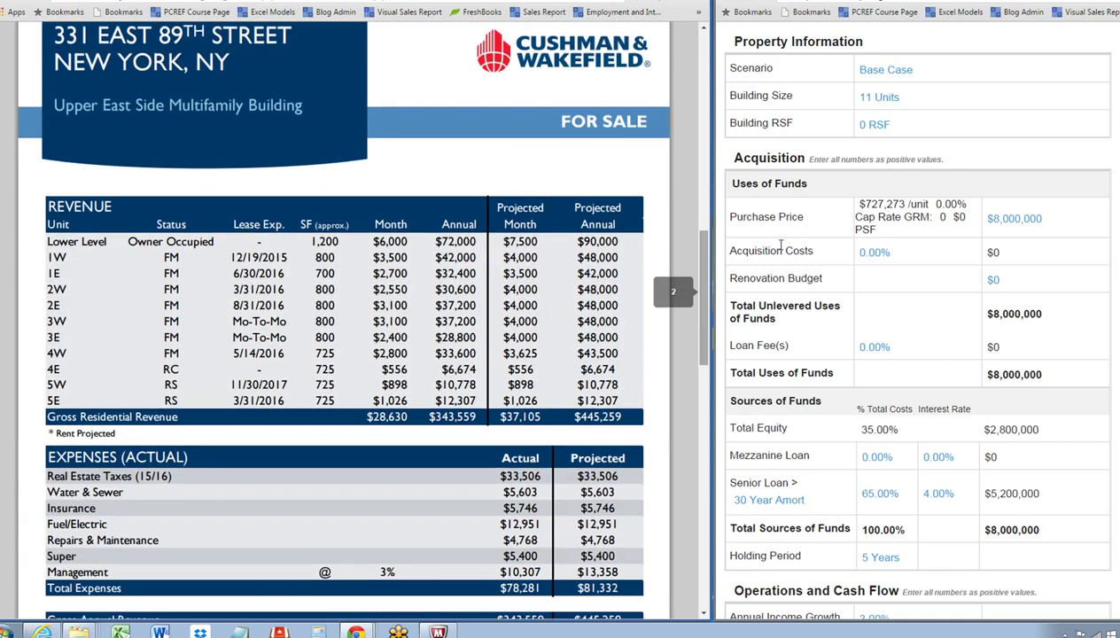
left_click(890, 127)
type("8500")
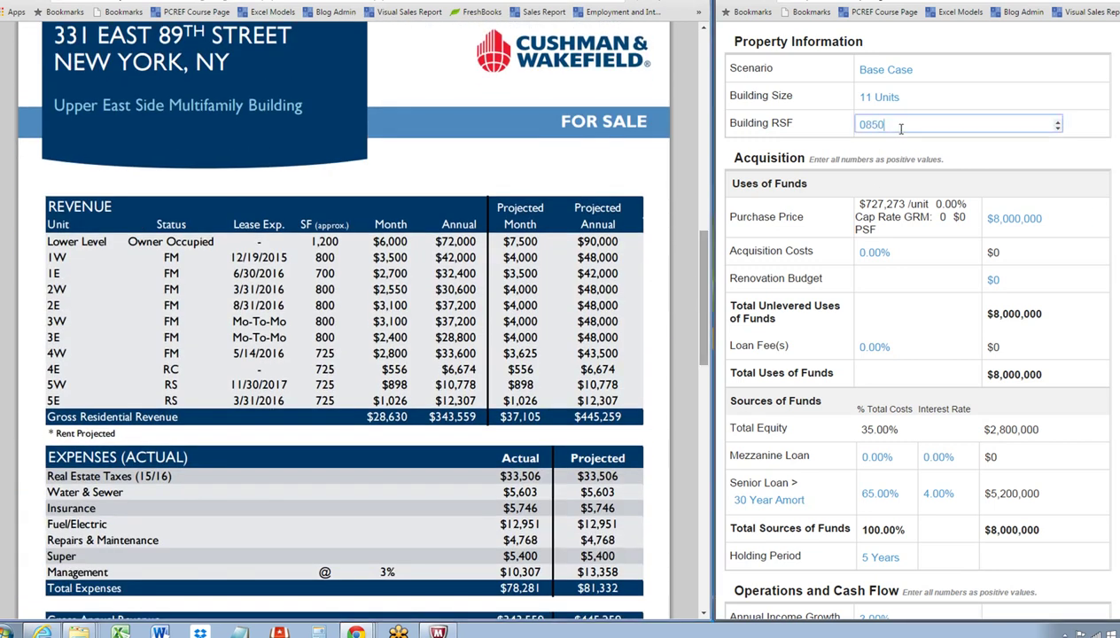
key("Tab")
Step: Set acquisition costs to 1% and loan fees to 1%, leaving renovation budget at zero
left_click(882, 252)
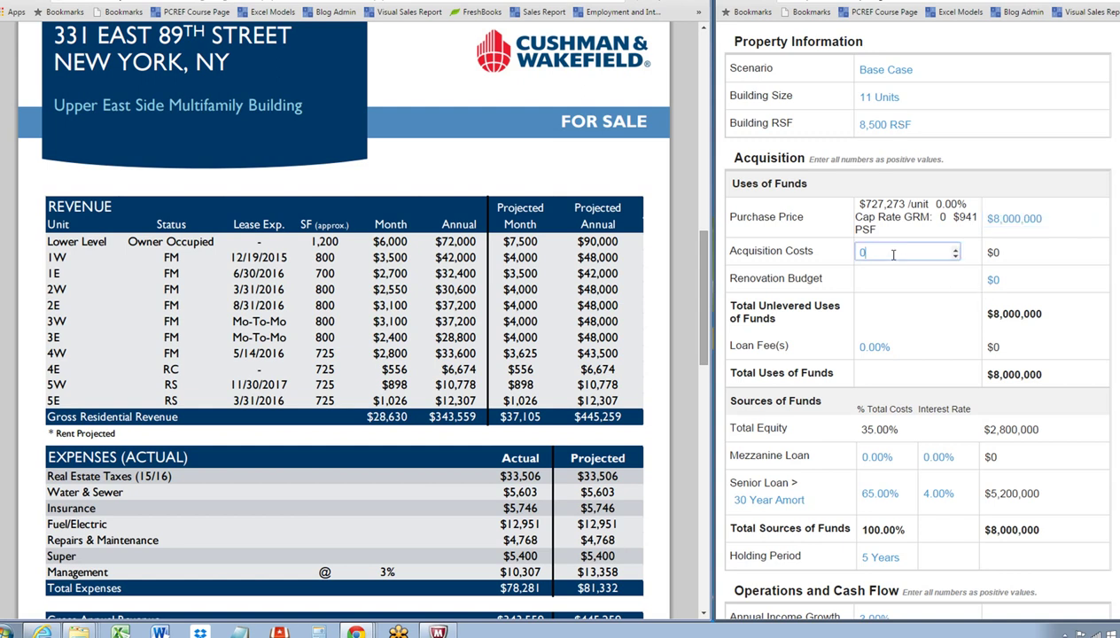
type("1")
key("Tab")
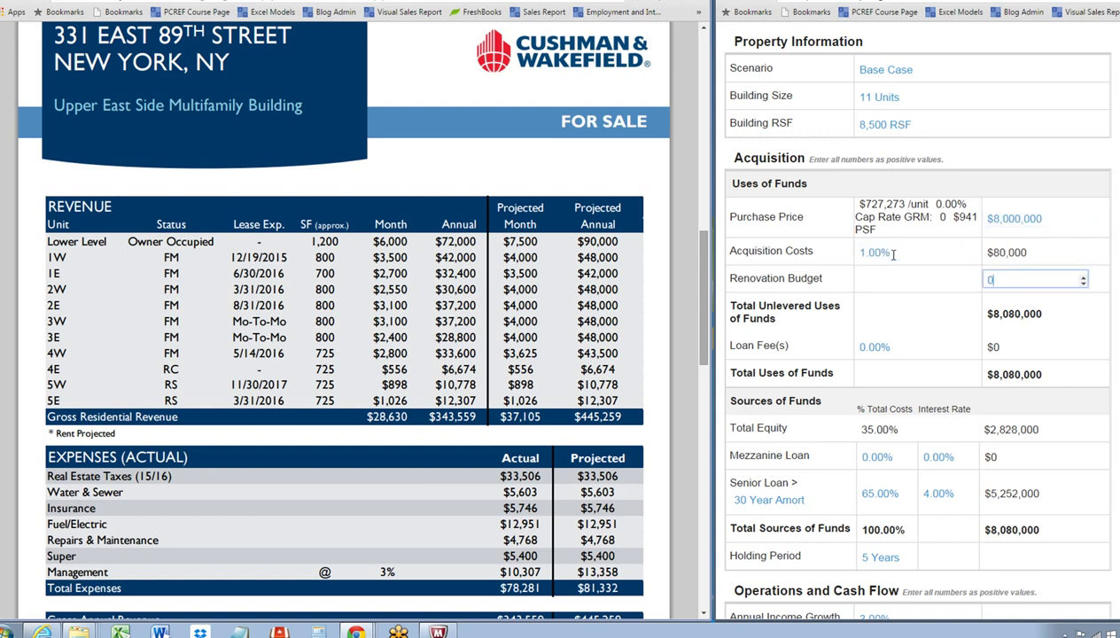
key("Tab")
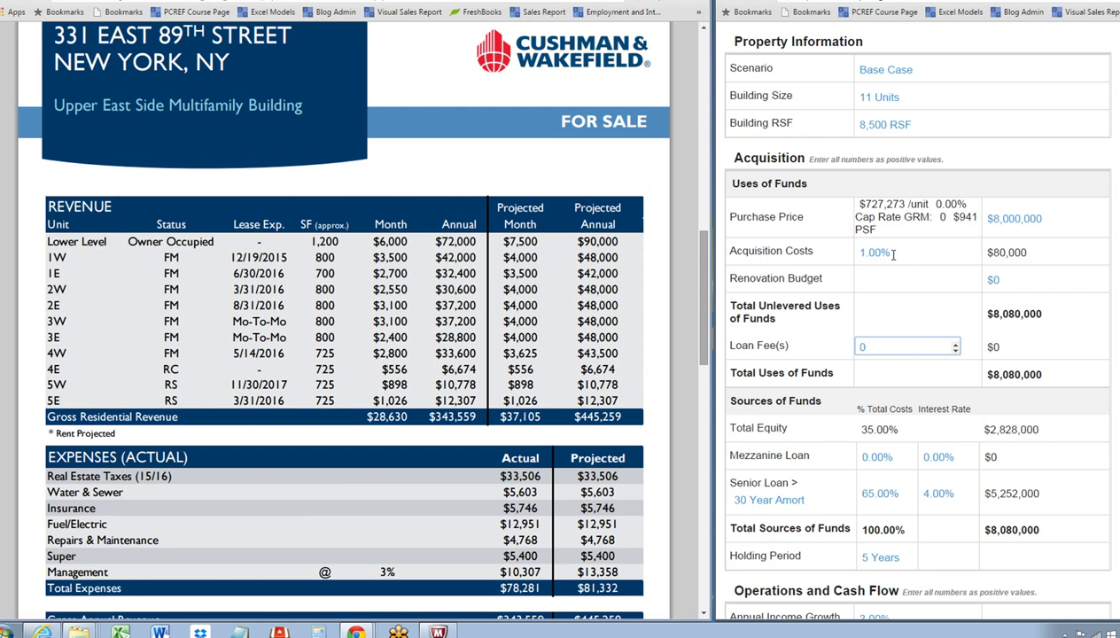
type("1")
key("Tab")
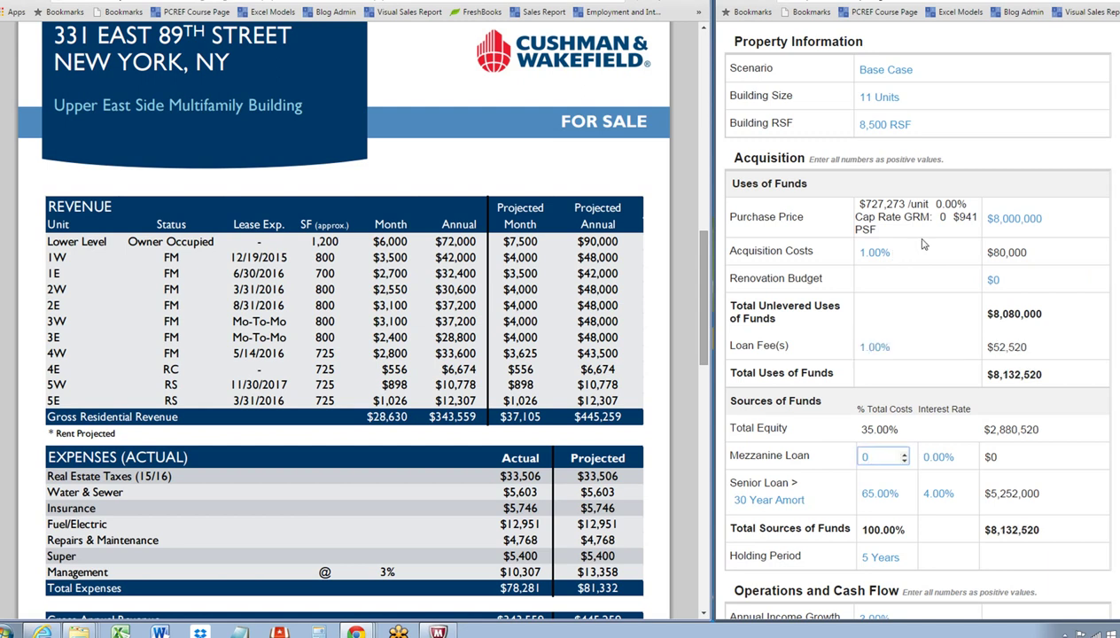
Step: Enter $343,559 as the Gross Potential Rent
scroll(1092, 275, "down", 3)
scroll(875, 131, "down", 3)
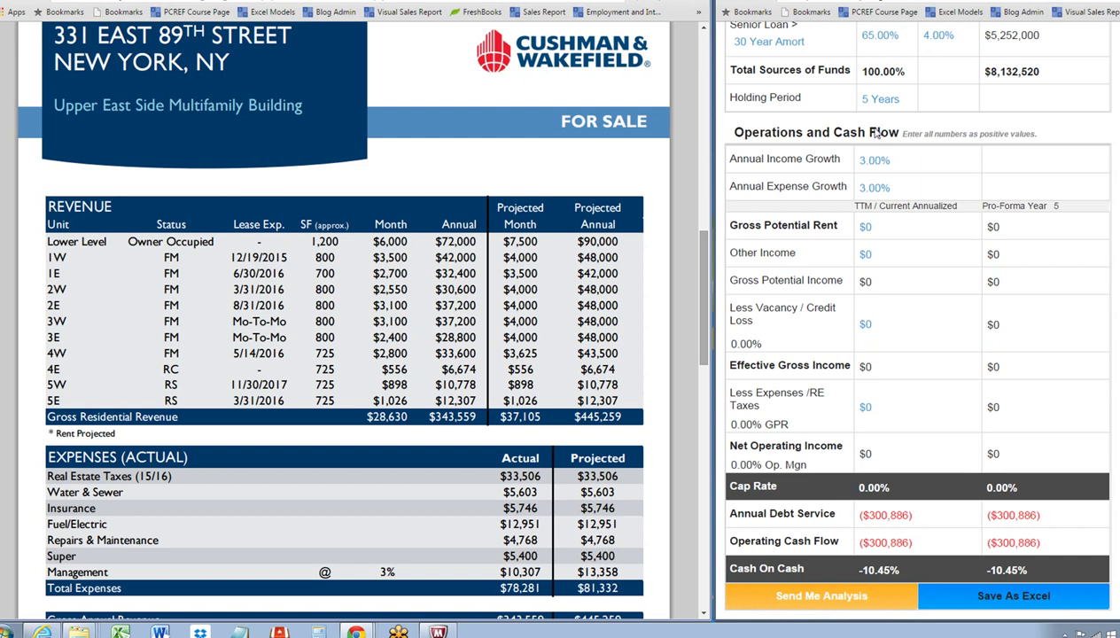
left_click(870, 228)
double_click(870, 227)
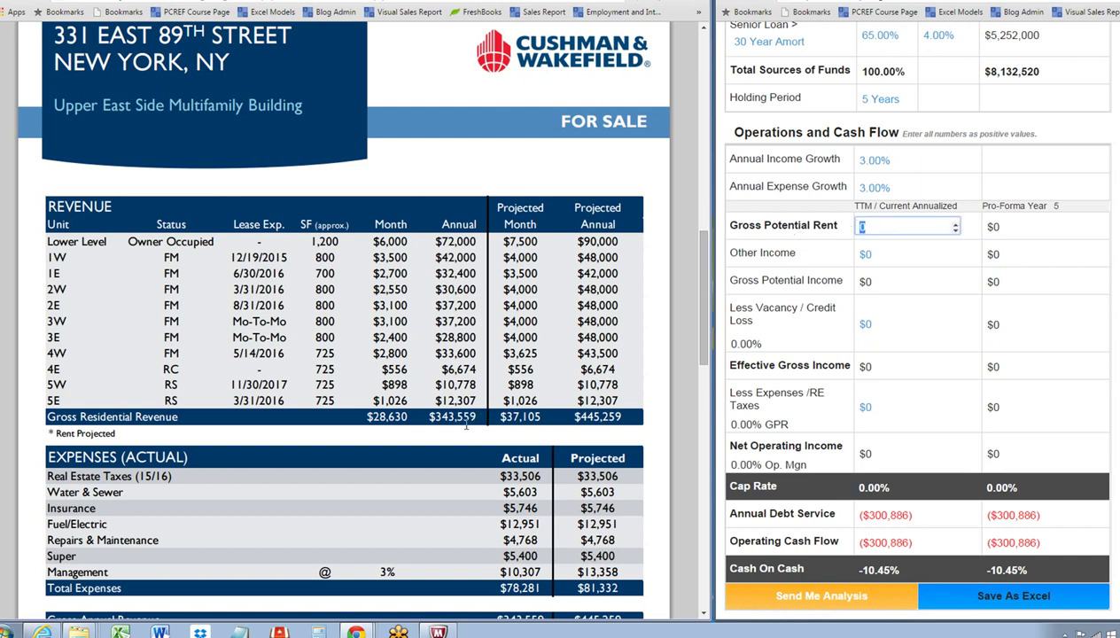
type("343,")
type("559")
key("Tab")
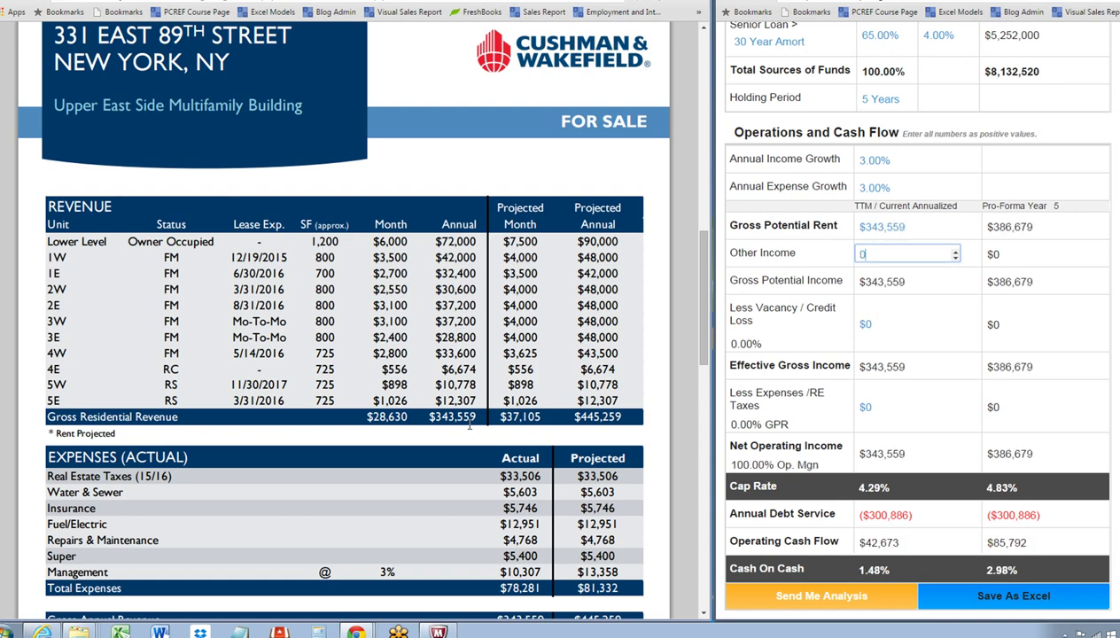
Step: Leave other income at $0, set vacancy to $15,000 and expenses to $78,281
key("Tab")
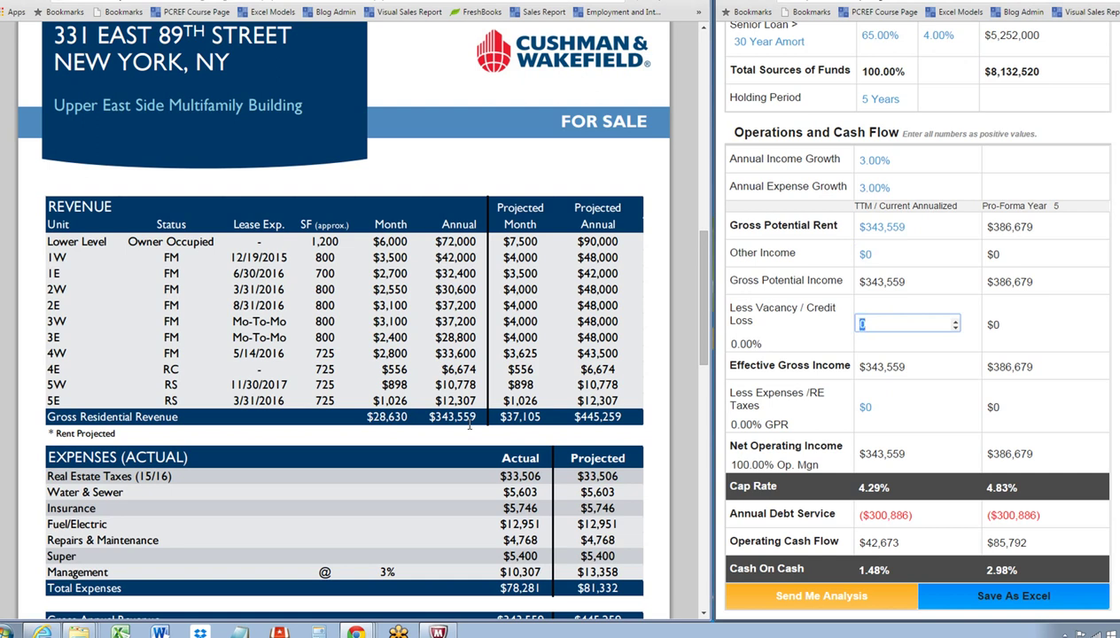
type("15000")
key("Tab")
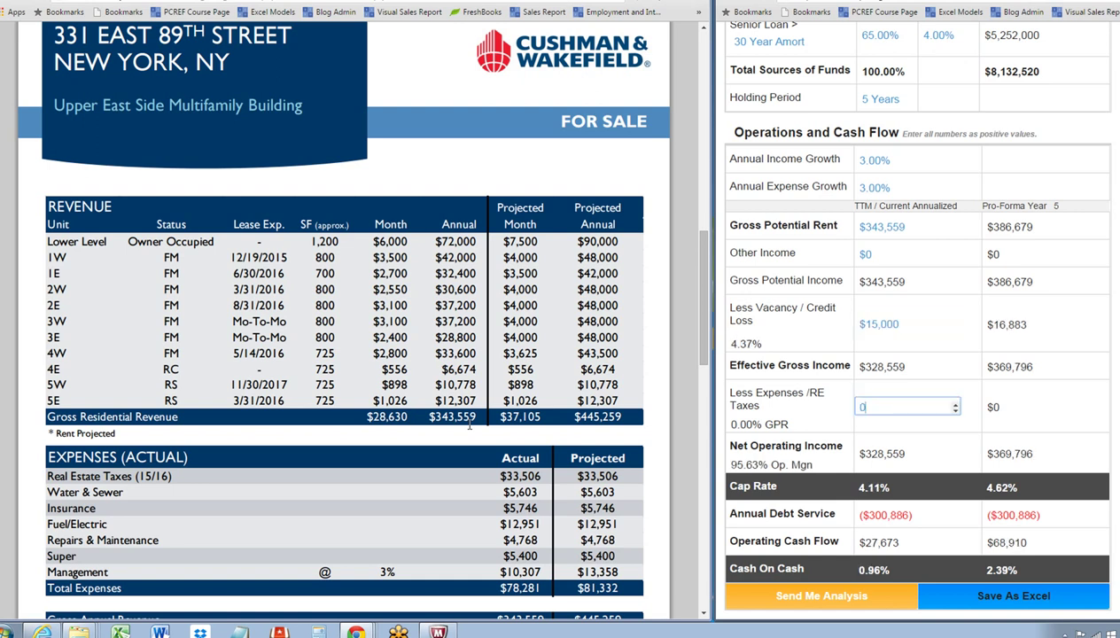
type("78281")
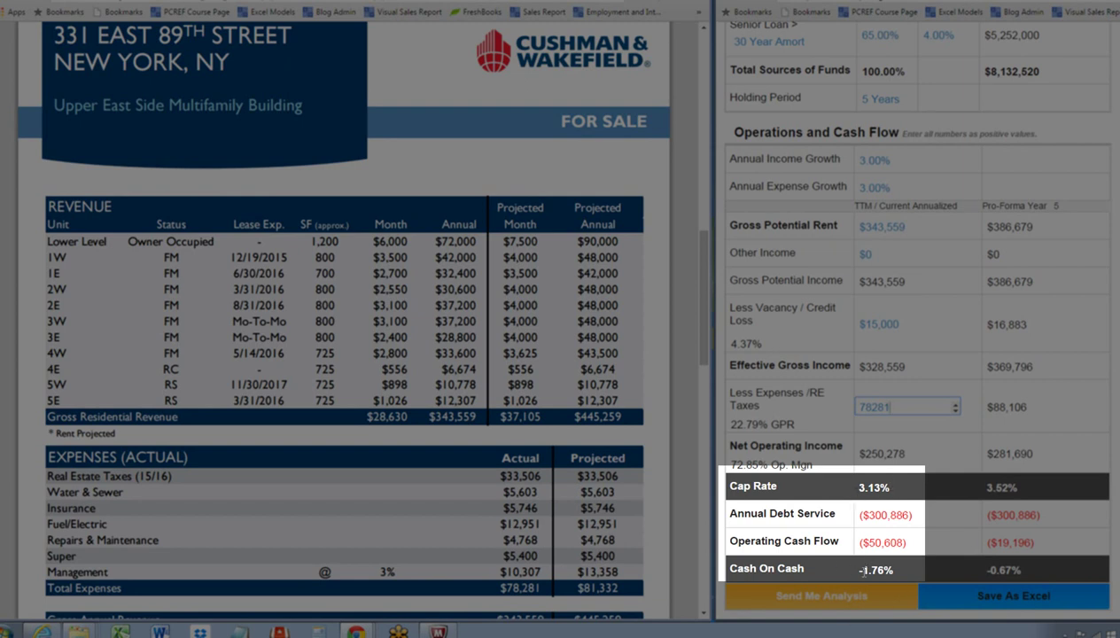
Step: Change Less Vacancy / Credit Loss from $15,000 to $0, raising NOI to $265,278
scroll(691, 346, "down", 1)
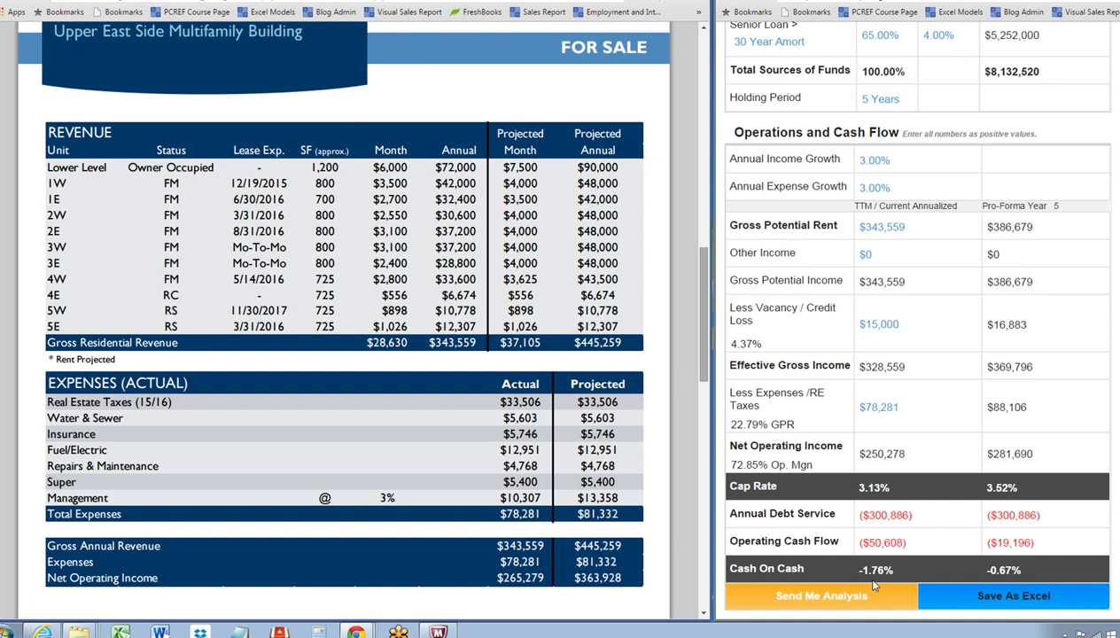
left_click(883, 324)
double_click(865, 326)
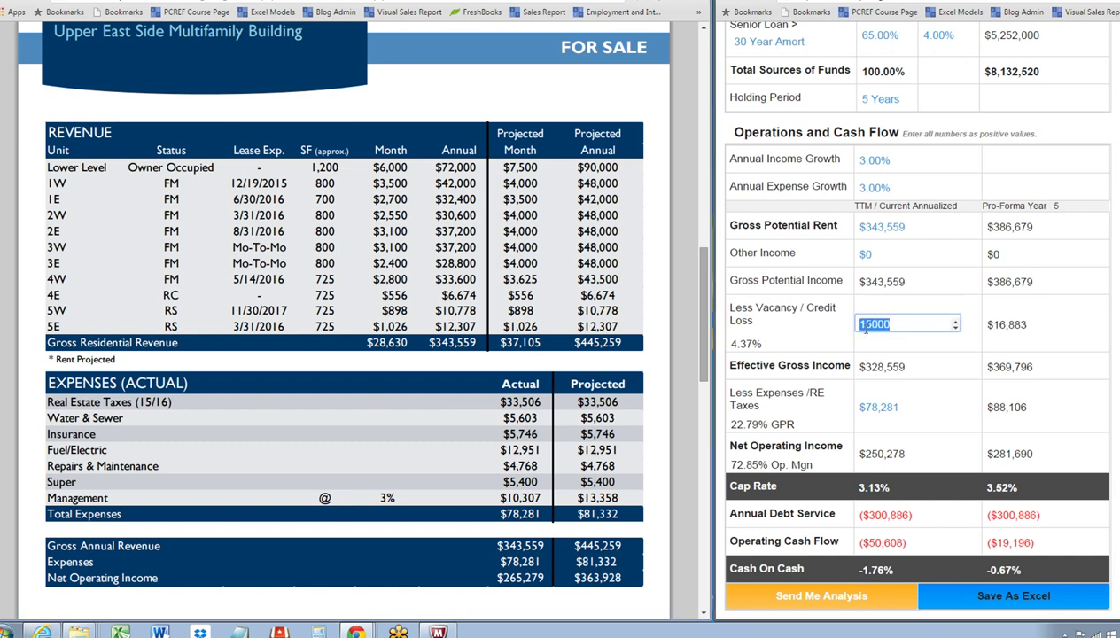
type("0")
key("Tab")
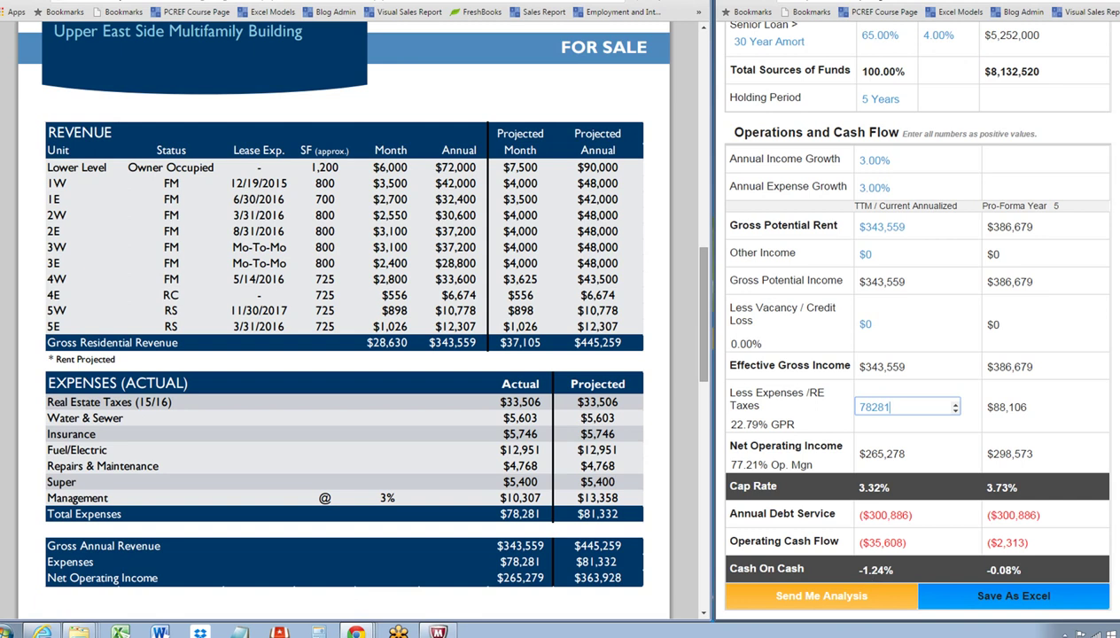
scroll(1017, 144, "up", 5)
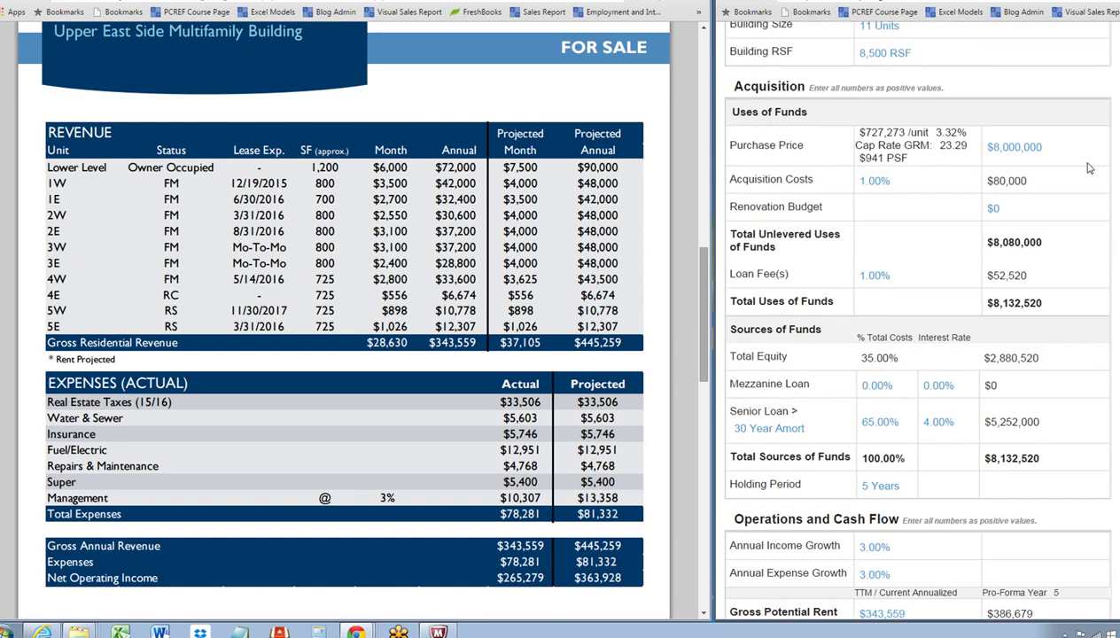
Step: Change the purchase price to $6,000,000
left_click(1017, 145)
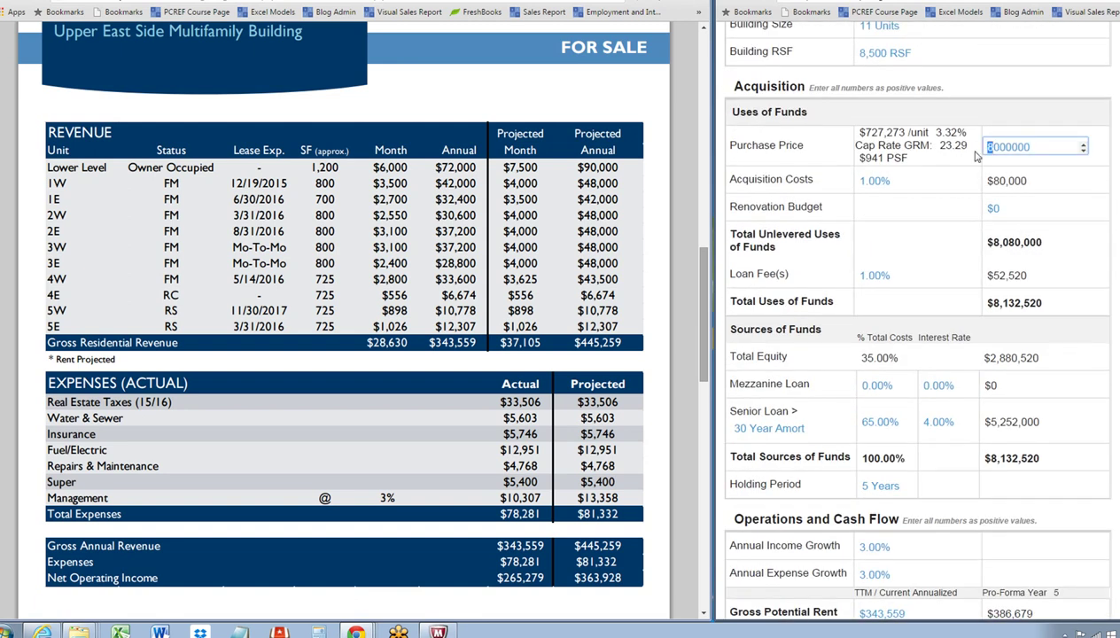
type("6")
key("Tab")
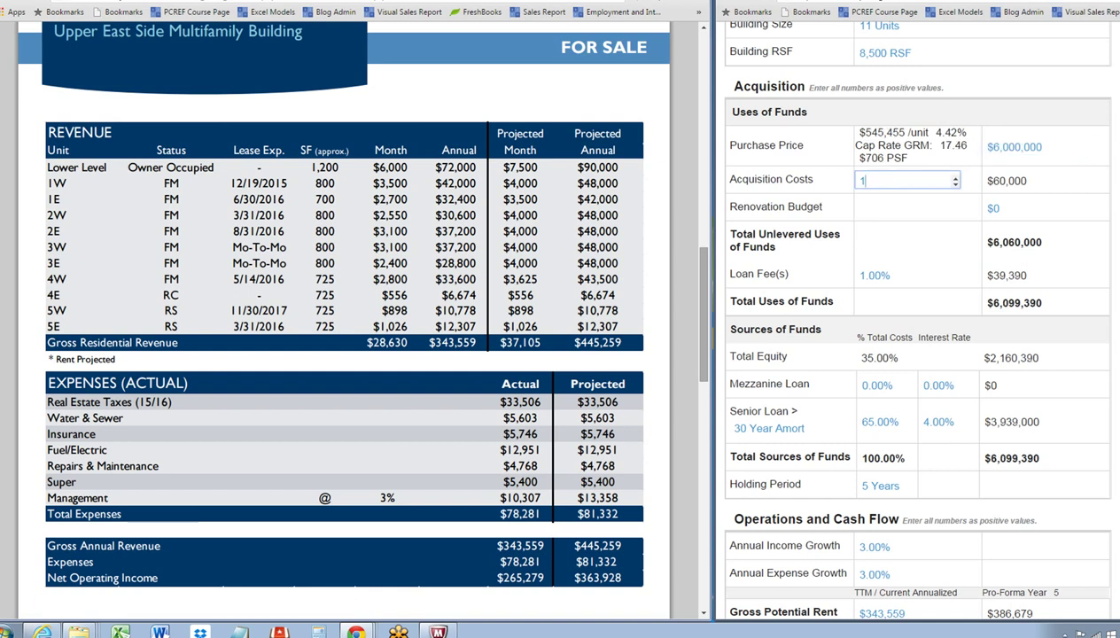
scroll(918, 319, "down", 5)
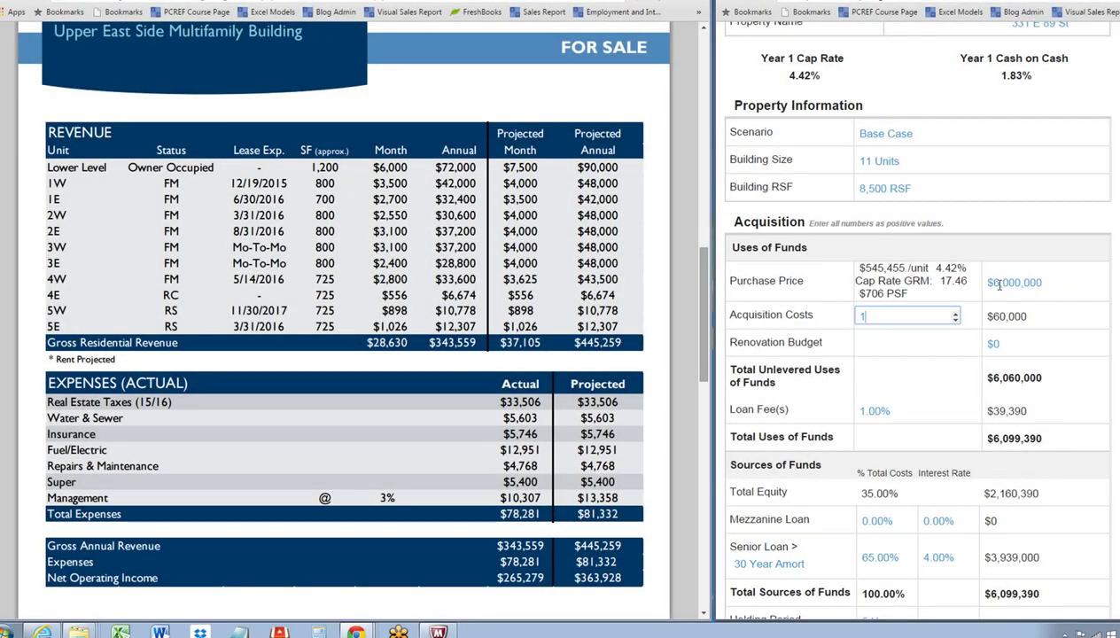
Step: Lower the purchase price to $5,000,000 by replacing its leading digit with 5
left_click(1000, 284)
left_click_drag(966, 285, 997, 280)
type("5")
key("Tab")
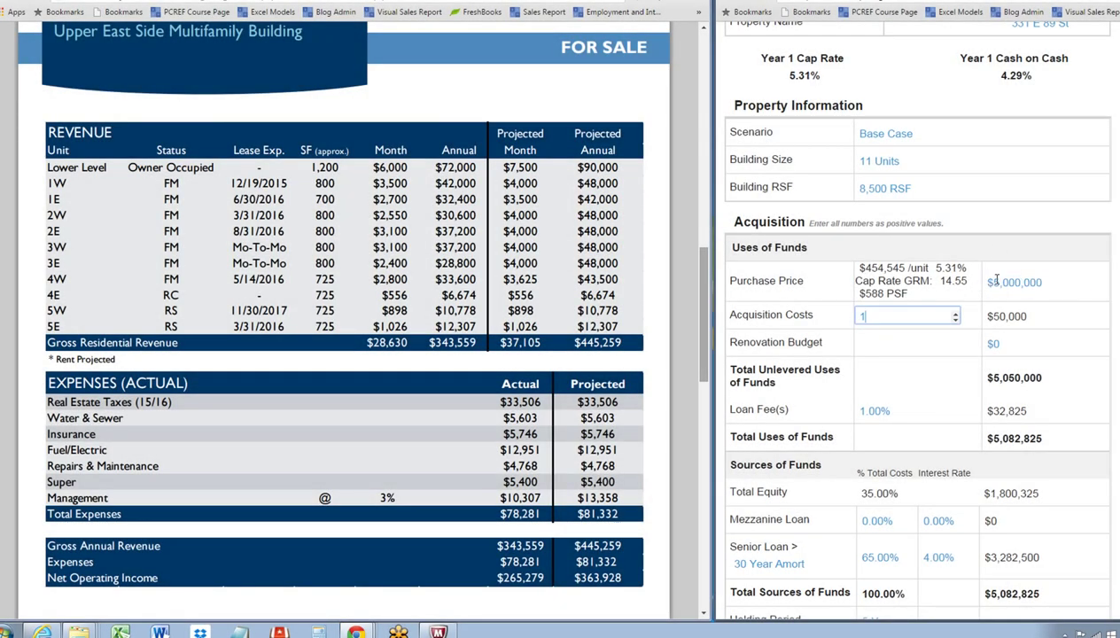
scroll(780, 145, "down", 5)
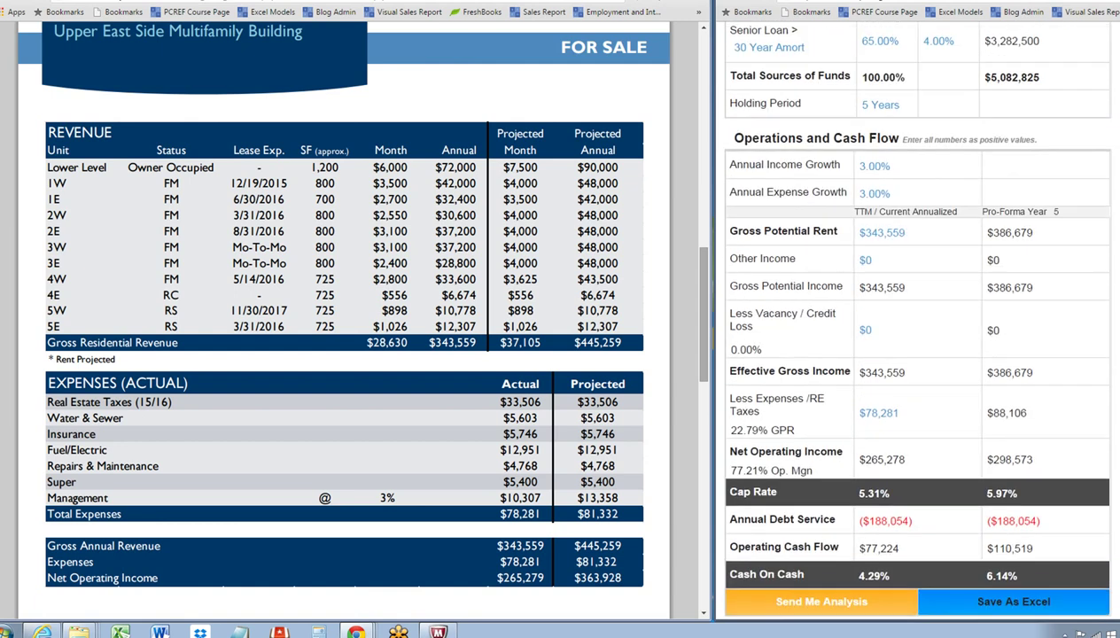
scroll(780, 144, "up", 6)
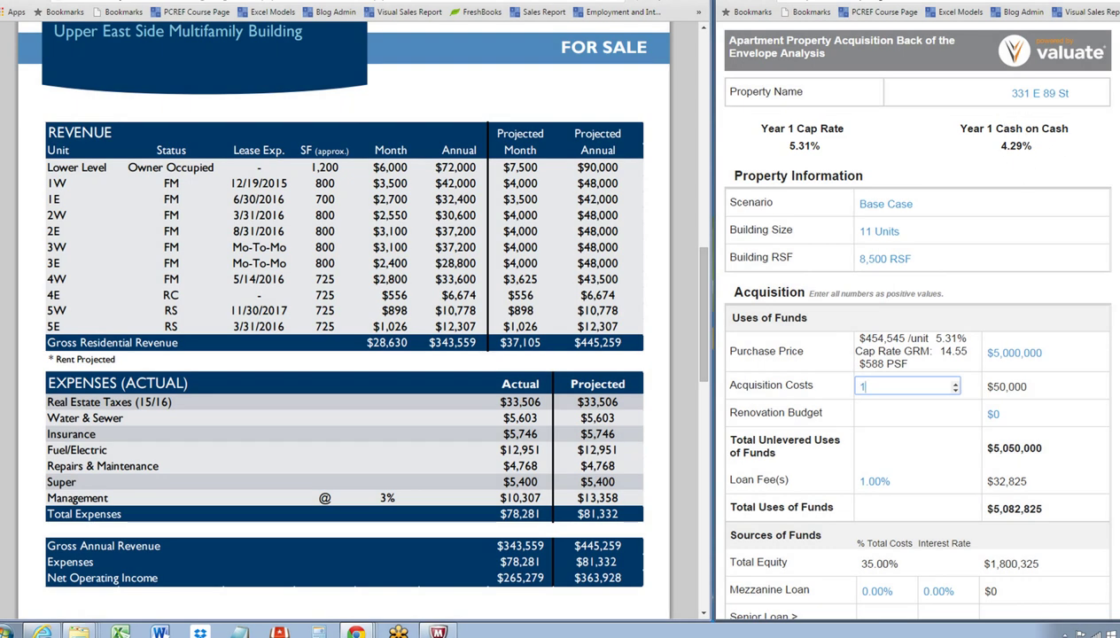
Step: Replace the leading 5 with 4 for a $4,000,000 price; check 6.63% cap rate, 7.97% cash-on-cash
scroll(917, 320, "down", 4)
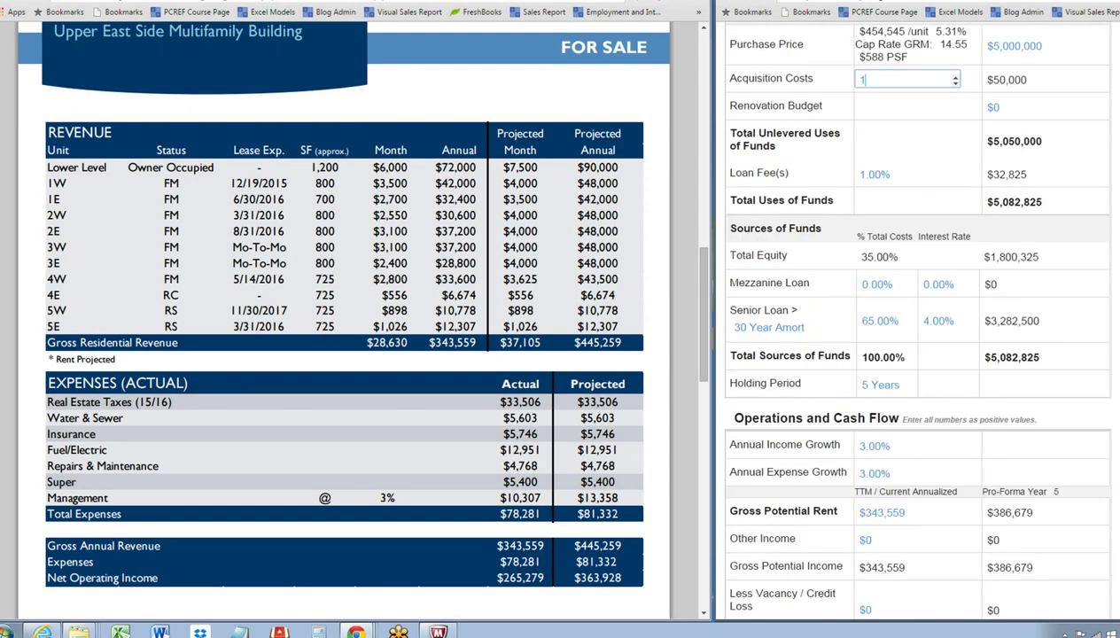
scroll(917, 319, "down", 3)
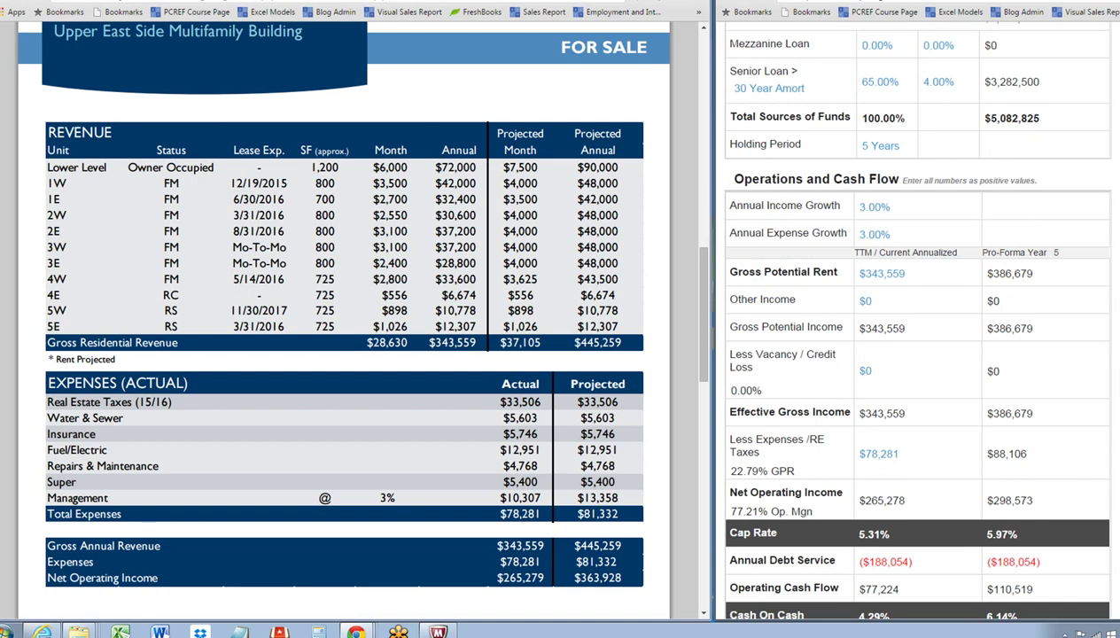
scroll(917, 319, "up", 1)
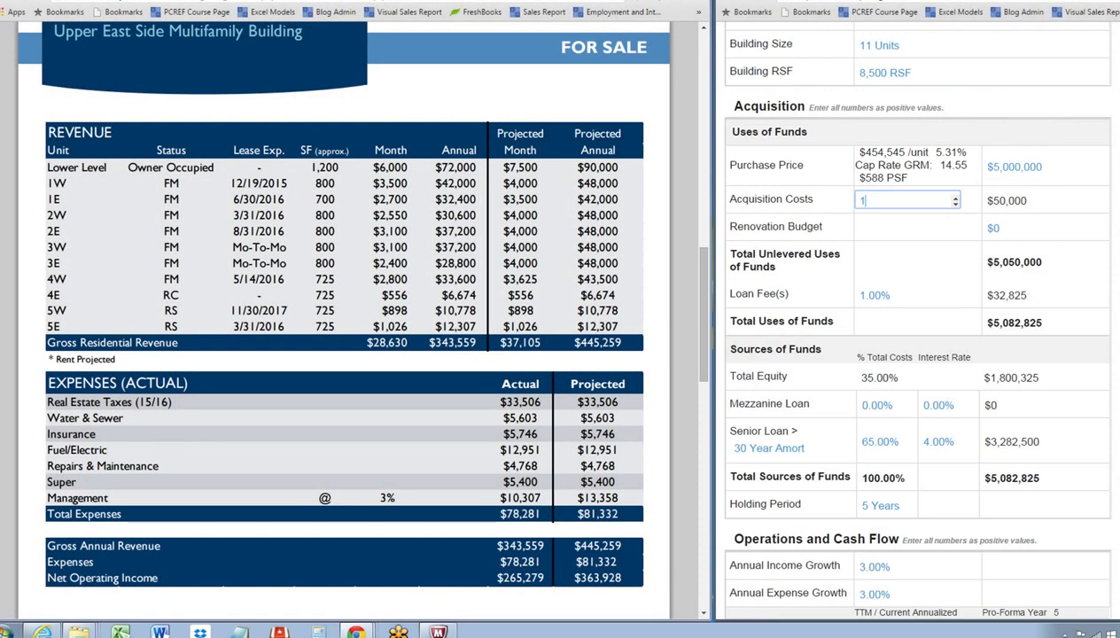
left_click(991, 148)
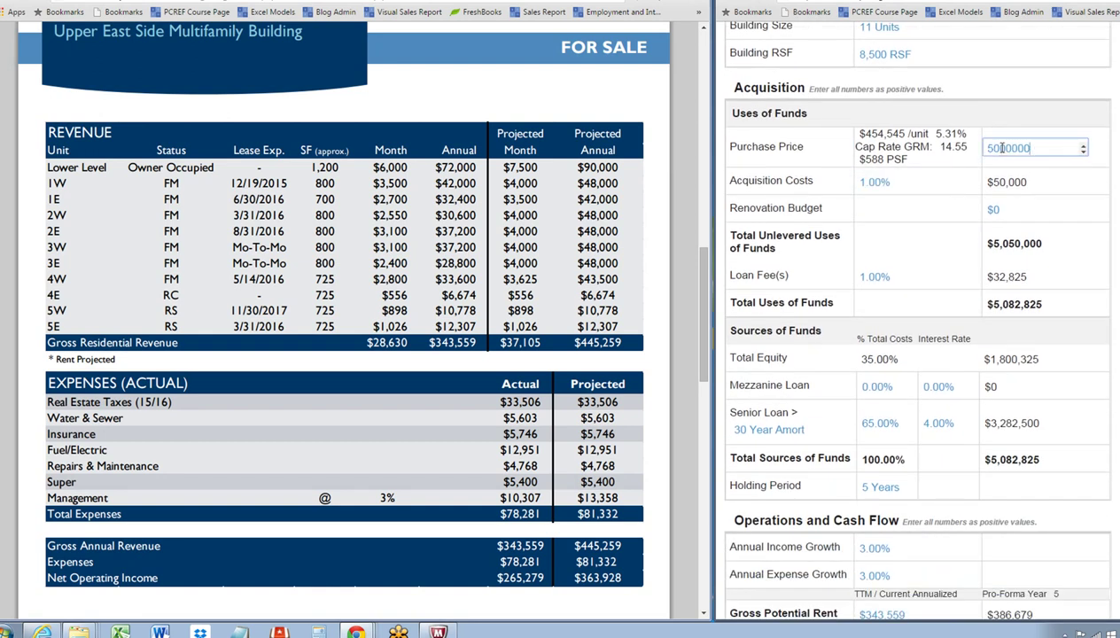
mouse_move(991, 148)
left_mouse_down()
mouse_move(968, 148)
mouse_move(979, 153)
left_mouse_up()
type("4")
key("Tab")
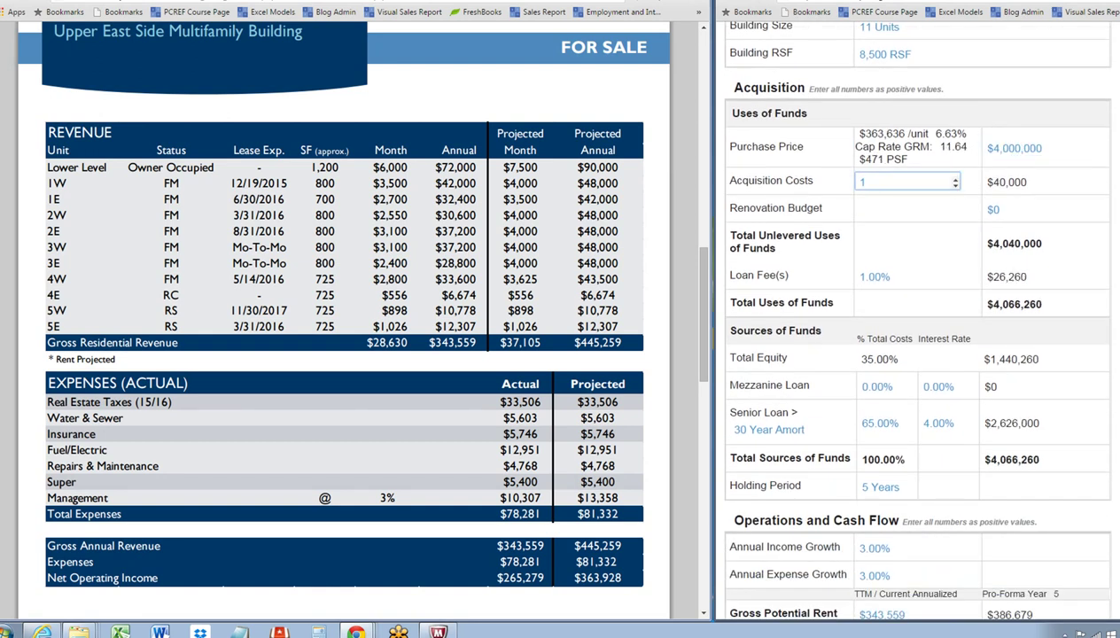
scroll(842, 160, "up", 2)
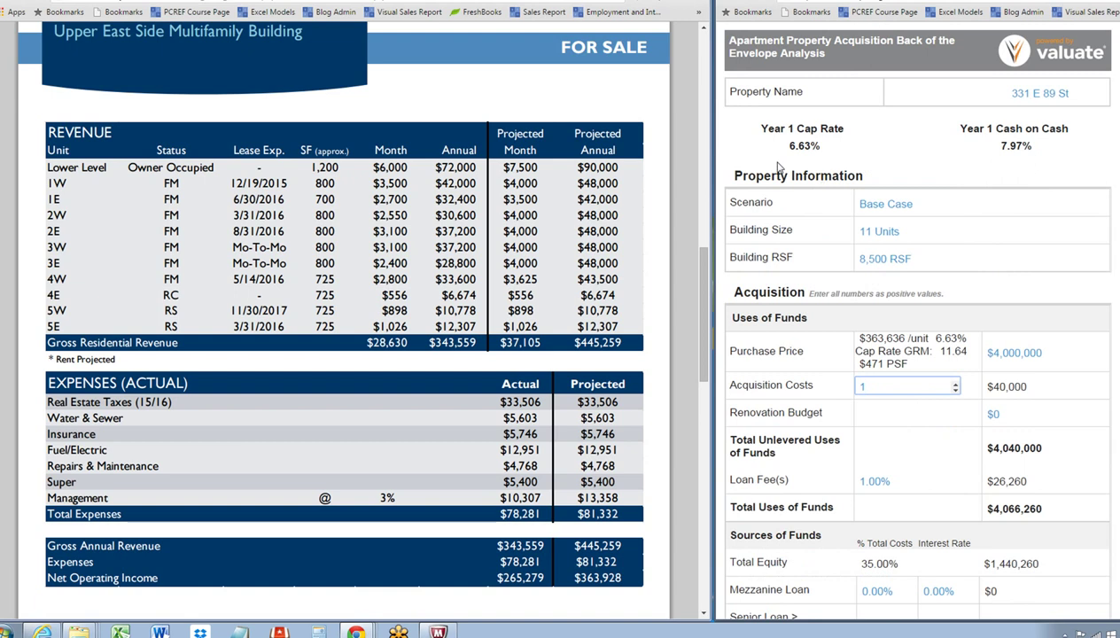